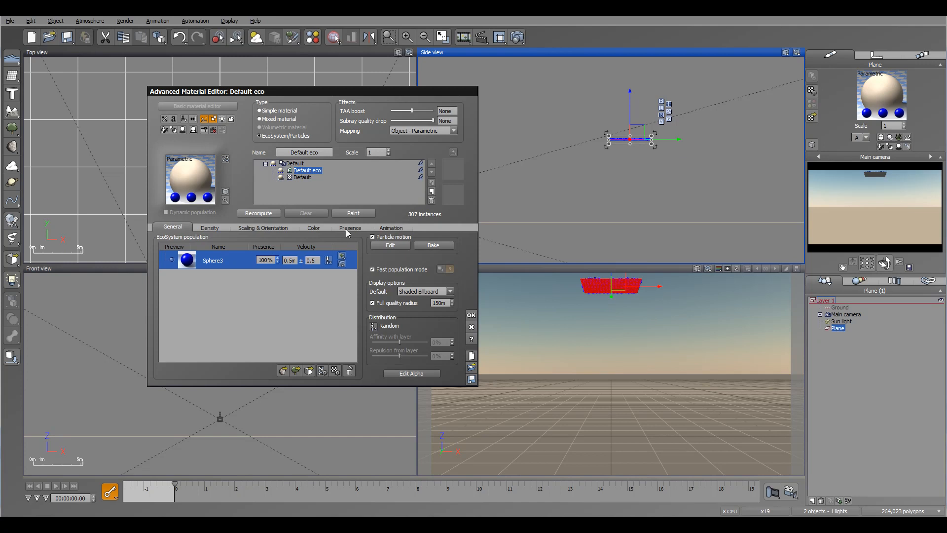
# - Open the Default eco material's particle motion configuration and toggle the animation range out of automatic mode and back
pyautogui.click(385, 249)
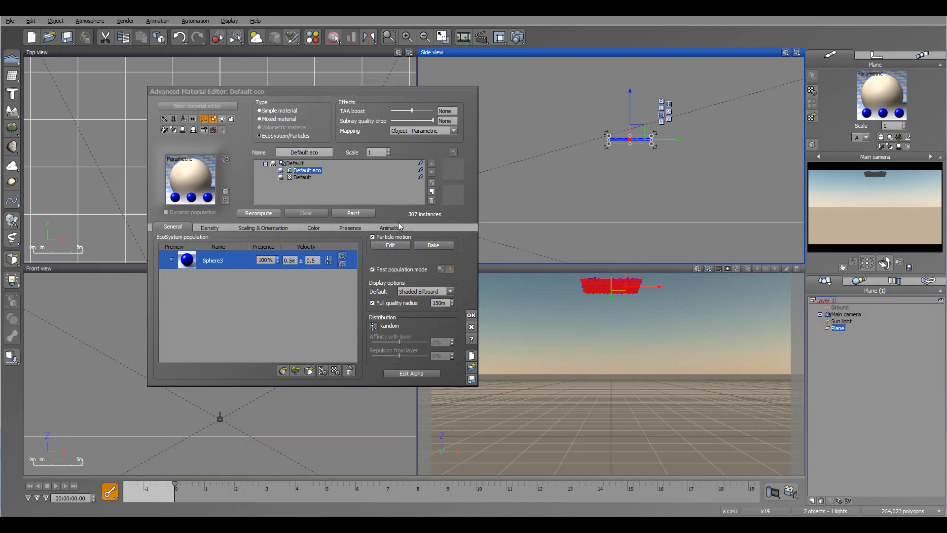
pyautogui.click(390, 245)
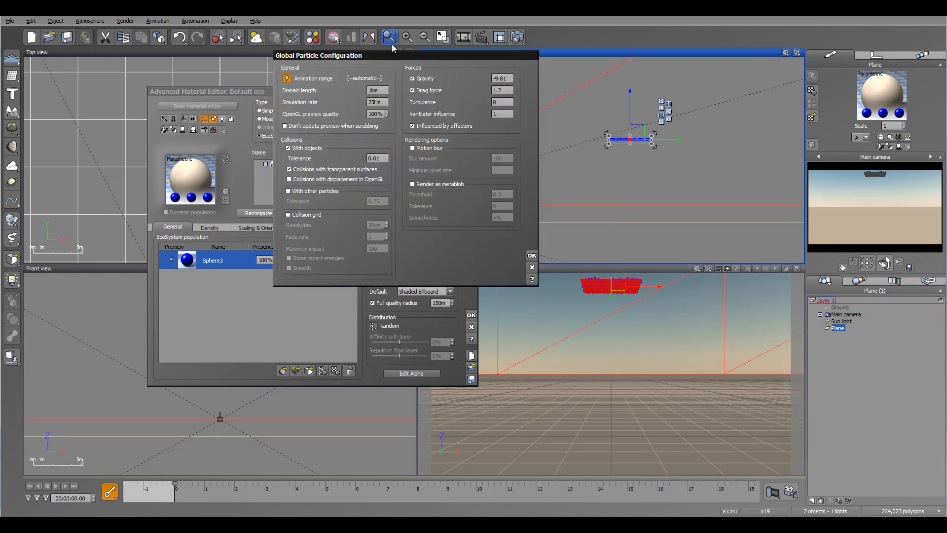
pyautogui.moveTo(388, 61); pyautogui.dragTo(356, 75)
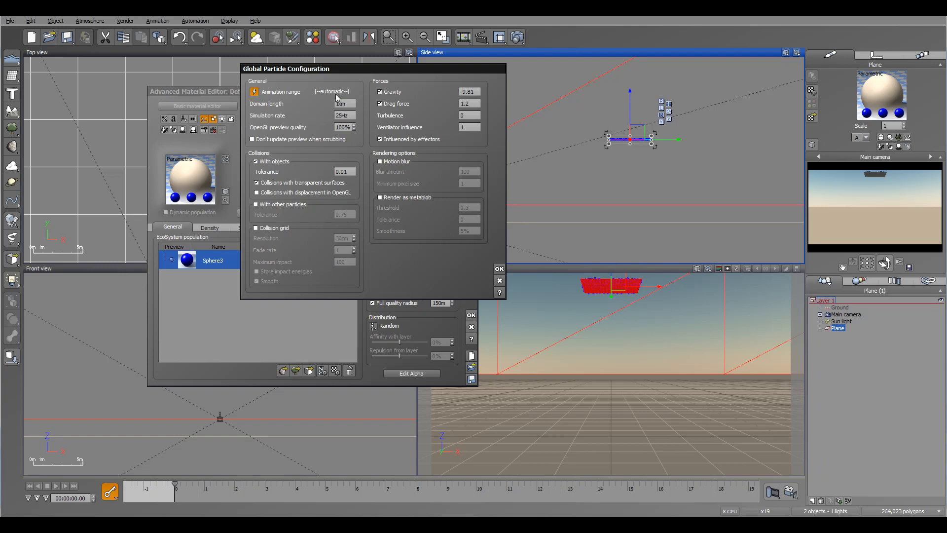
pyautogui.click(255, 92)
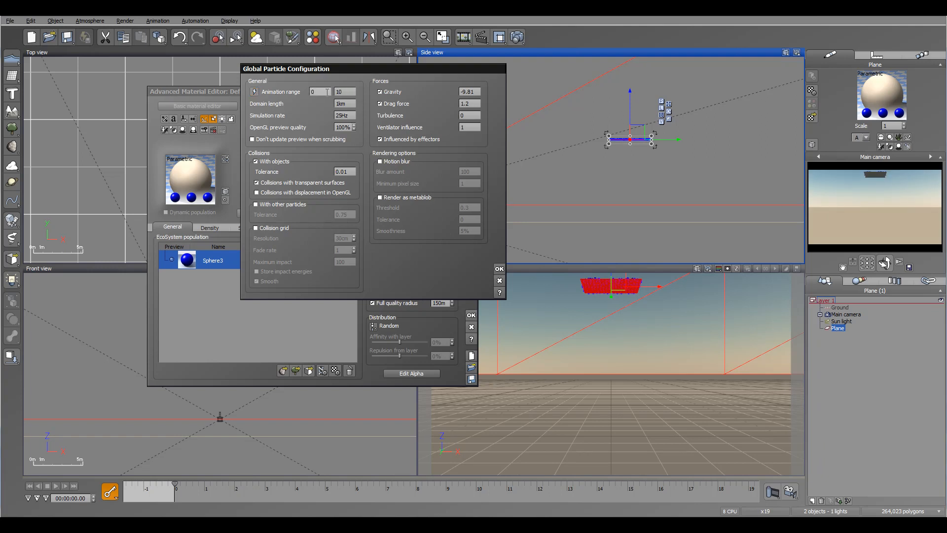
pyautogui.click(255, 92)
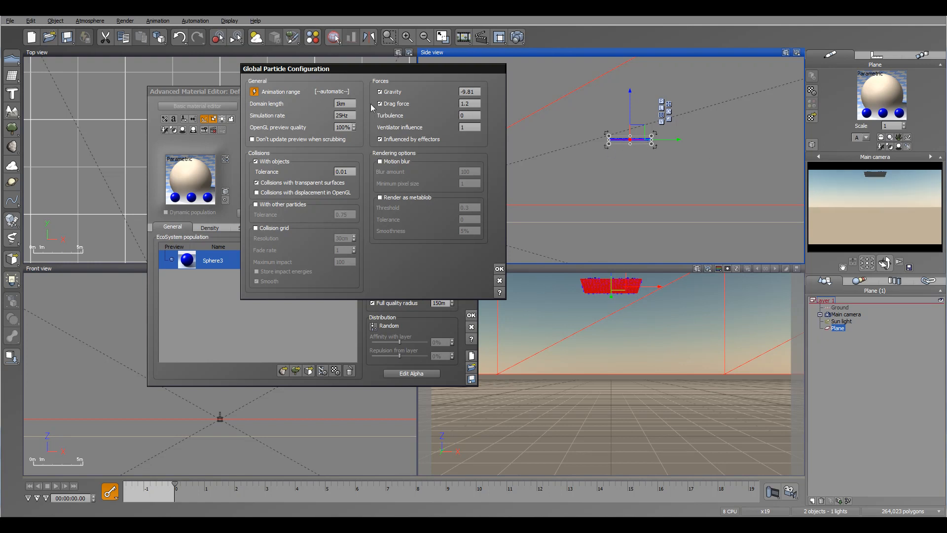
# - Set the particle domain length to 25m and accept the global particle configuration
pyautogui.moveTo(597, 190); pyautogui.dragTo(644, 186, button='right')
pyautogui.moveTo(453, 68); pyautogui.dragTo(411, 75)
pyautogui.scroll(-10, 612, 140)
pyautogui.scroll(4, 614, 143)
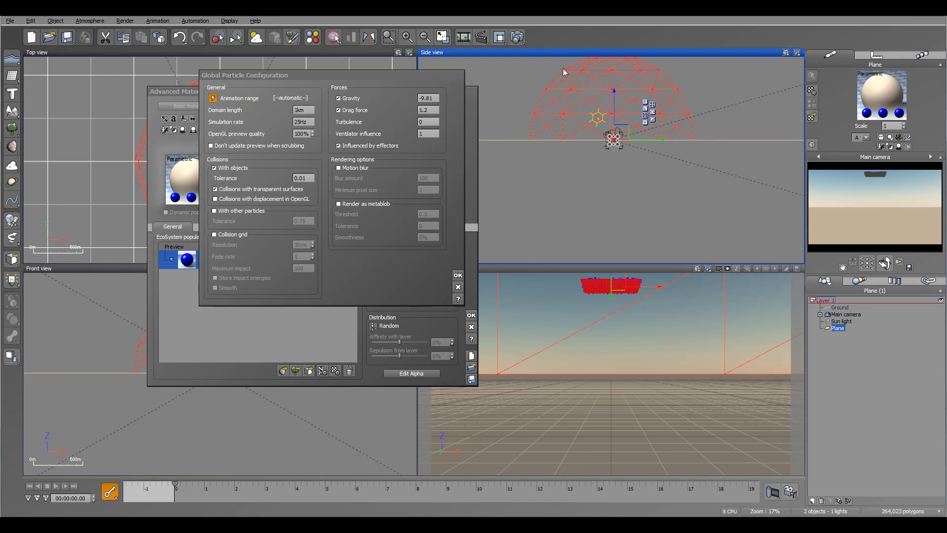
pyautogui.doubleClick(303, 109)
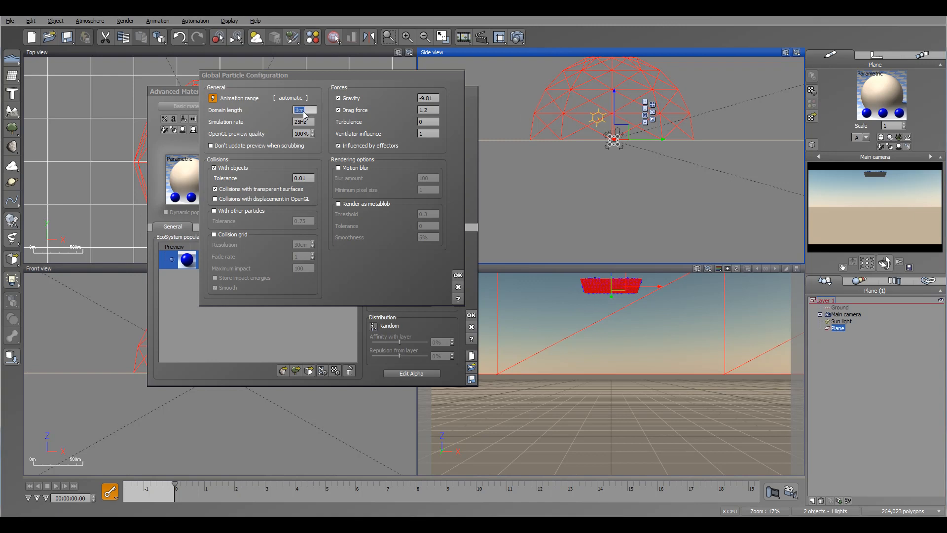
pyautogui.write('25m')
pyautogui.press('Return')
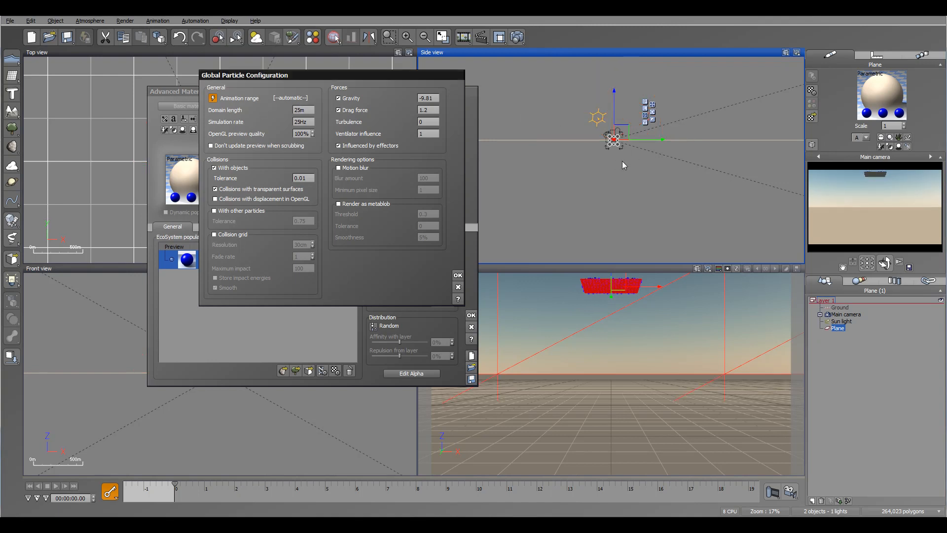
pyautogui.click(457, 274)
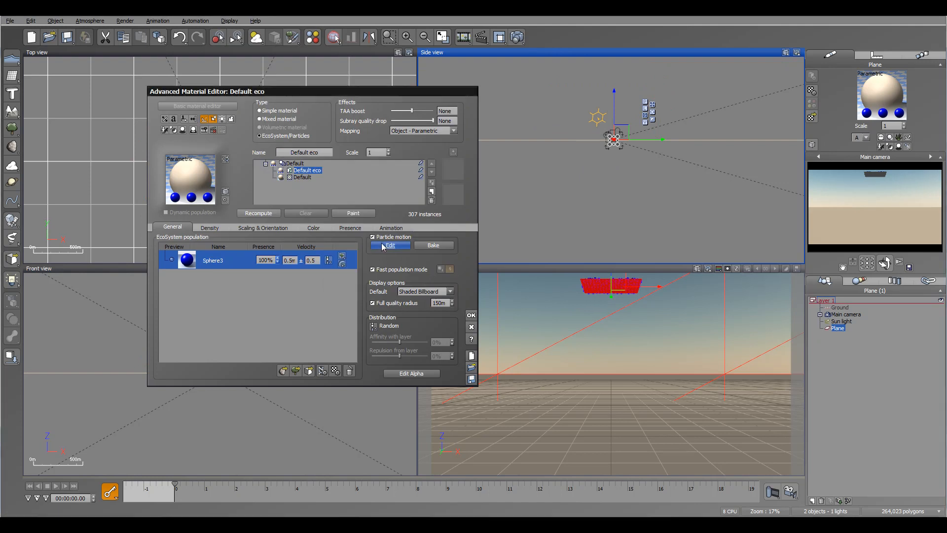
# - Reopen the particle configuration to examine the domain dome, preview the animation up to about 3.17 seconds, and return to the start
pyautogui.click(384, 246)
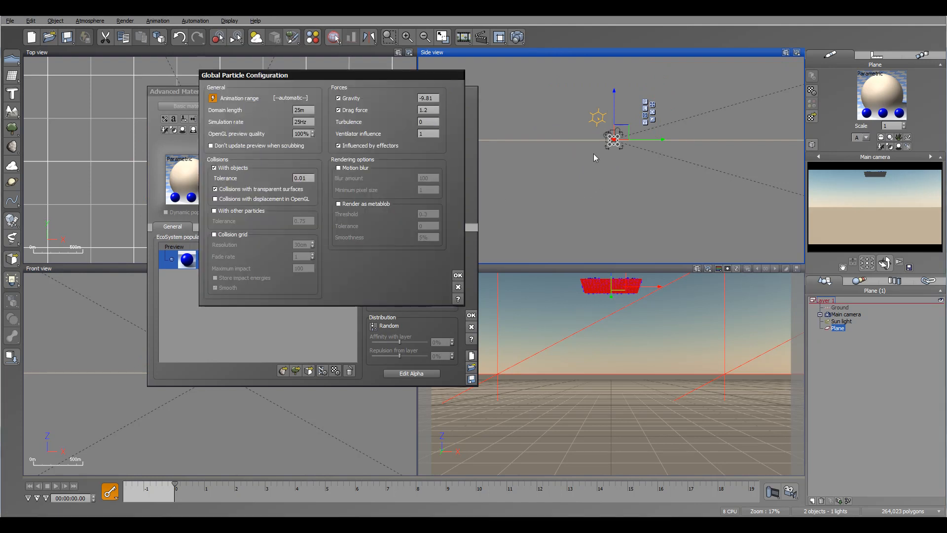
pyautogui.scroll(8, 617, 135)
pyautogui.scroll(4, 618, 134)
pyautogui.scroll(2, 633, 194)
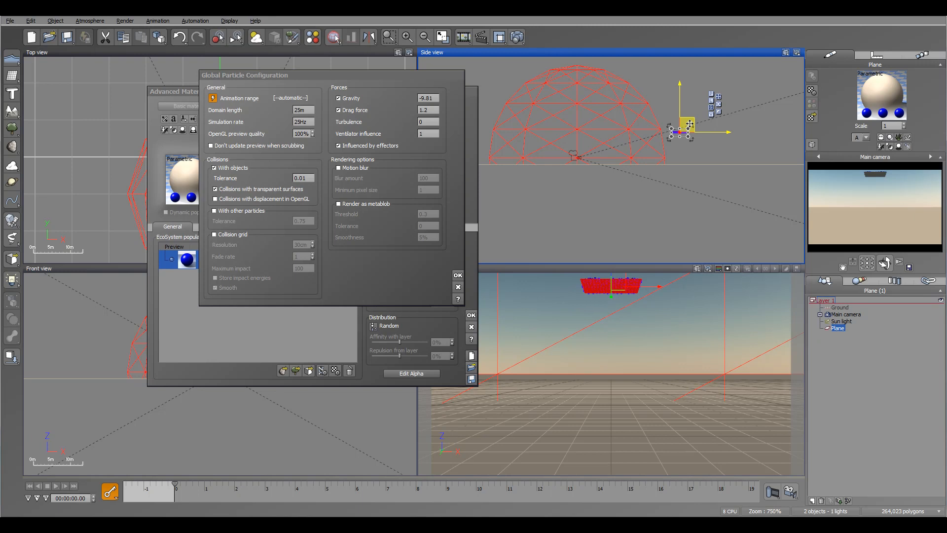
pyautogui.moveTo(174, 485); pyautogui.dragTo(270, 485)
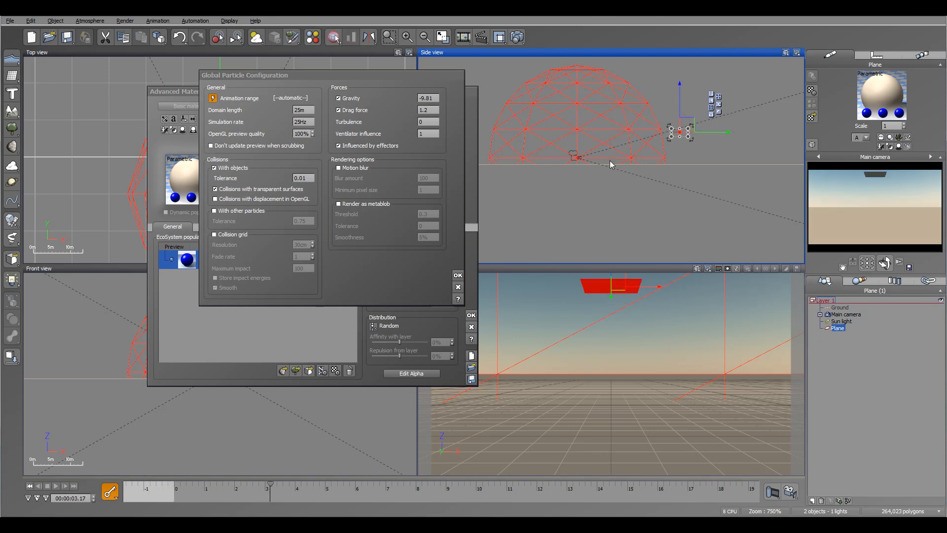
pyautogui.click(30, 486)
# - Move the plane horizontally into the particle domain in the side view and lower it slightly
pyautogui.moveTo(720, 132); pyautogui.dragTo(685, 133)
pyautogui.click(653, 119)
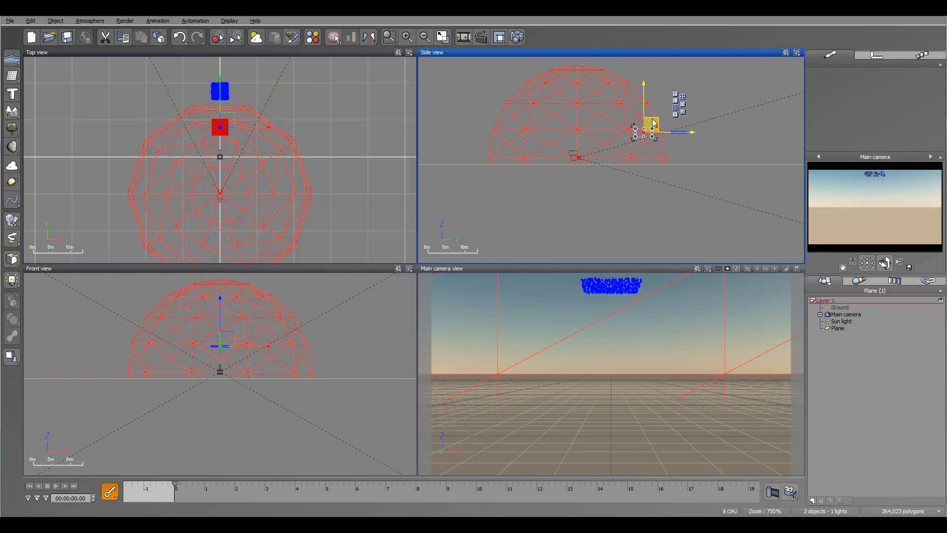
pyautogui.click(838, 328)
pyautogui.scroll(3, 619, 158)
pyautogui.moveTo(685, 156); pyautogui.dragTo(685, 183)
pyautogui.moveTo(727, 203); pyautogui.dragTo(690, 180, button='right')
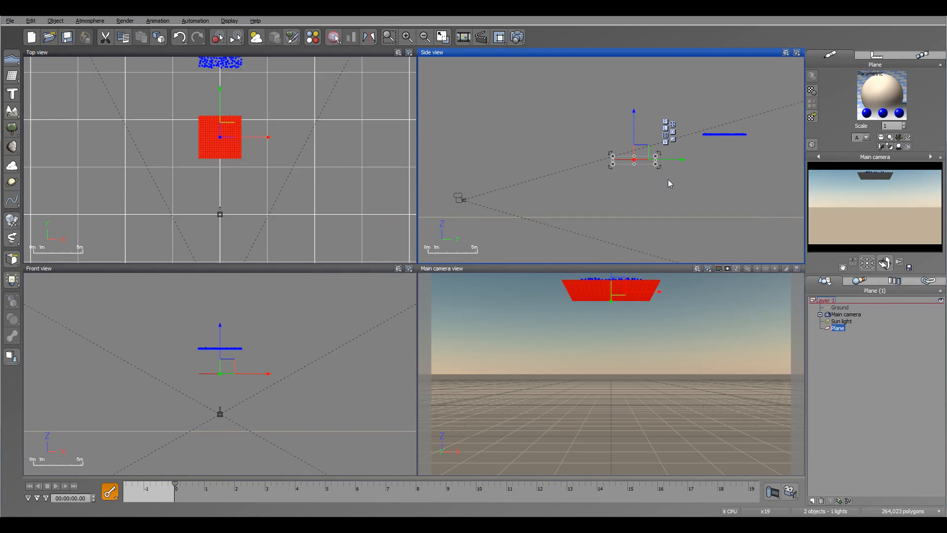
# - Recompute the plane's EcoSystem population and preview the particle emission up to about 0.55 seconds
pyautogui.doubleClick(882, 98)
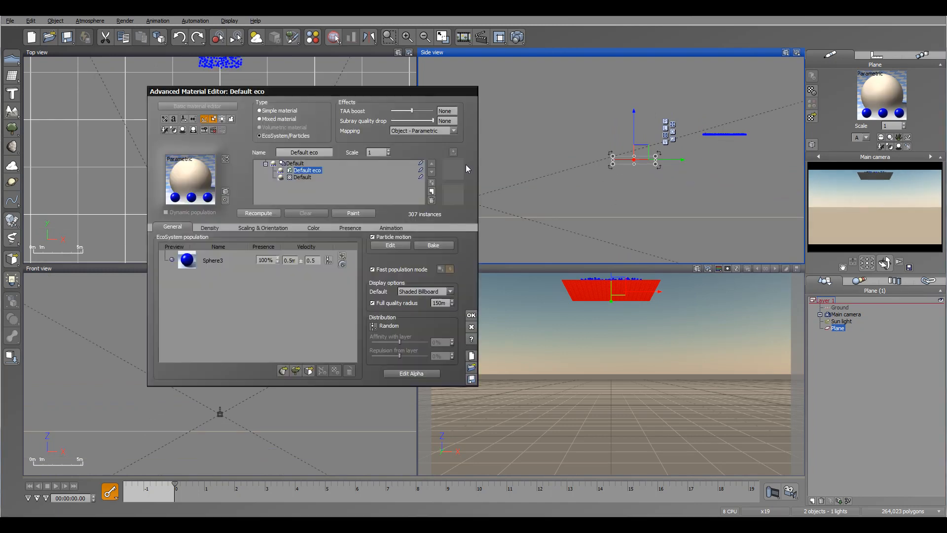
pyautogui.click(258, 213)
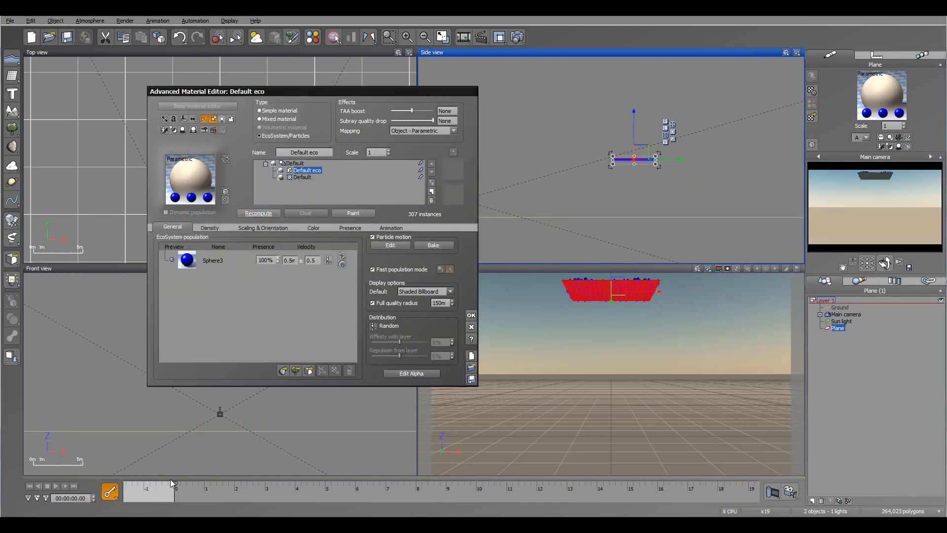
pyautogui.moveTo(175, 485)
pyautogui.mouseDown()
pyautogui.moveTo(241, 484)
pyautogui.moveTo(179, 481)
pyautogui.moveTo(191, 480)
pyautogui.mouseUp()
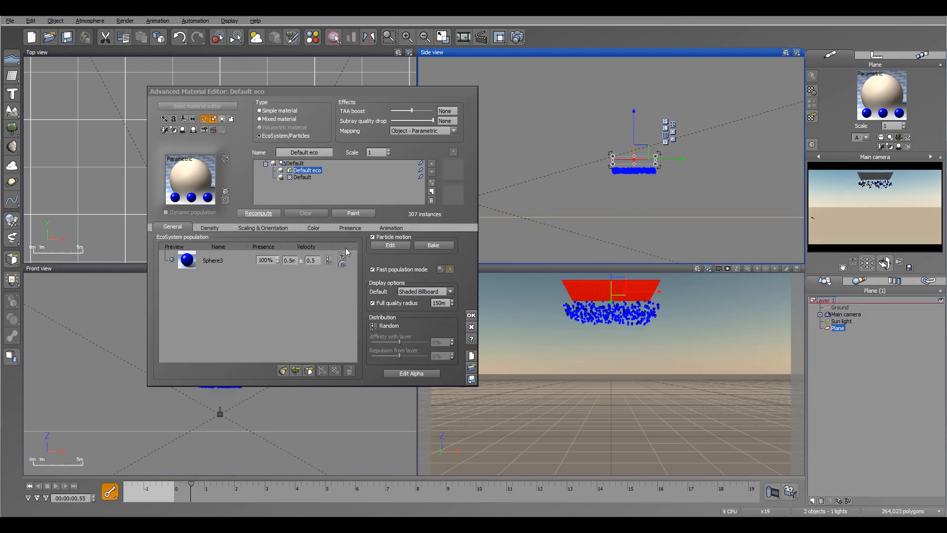
# - Reopen the global particle configuration and rearrange its window and the material editor to give access to both
pyautogui.click(391, 245)
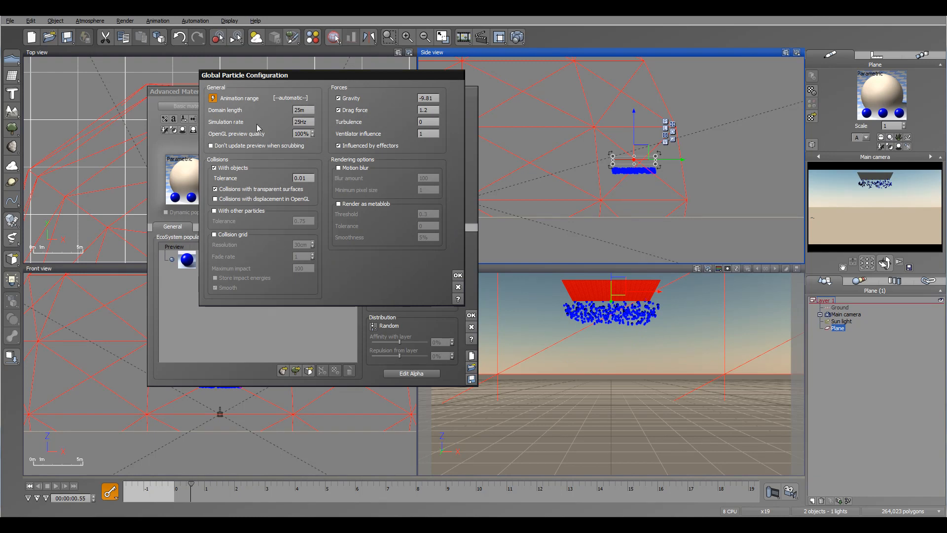
pyautogui.scroll(3, 685, 162)
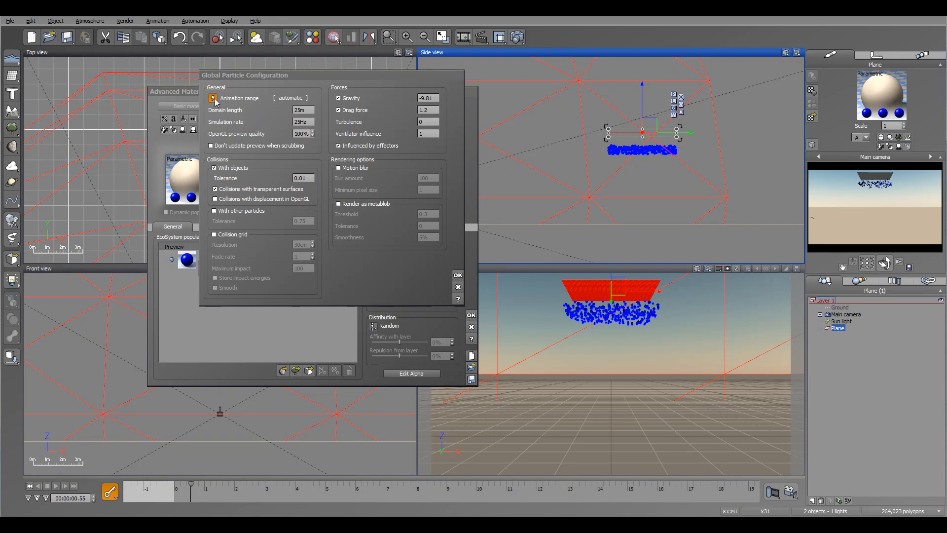
pyautogui.moveTo(236, 75); pyautogui.dragTo(253, 28)
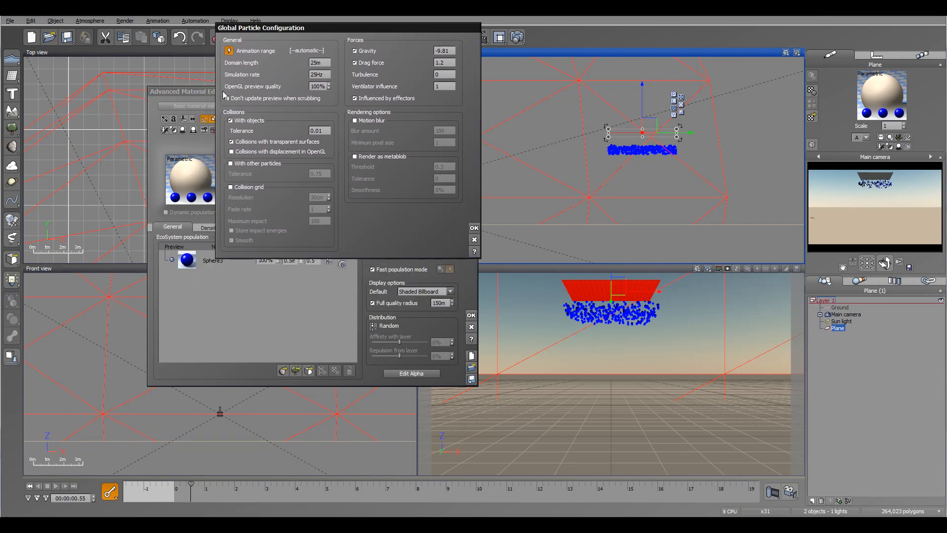
pyautogui.moveTo(209, 92); pyautogui.dragTo(115, 96)
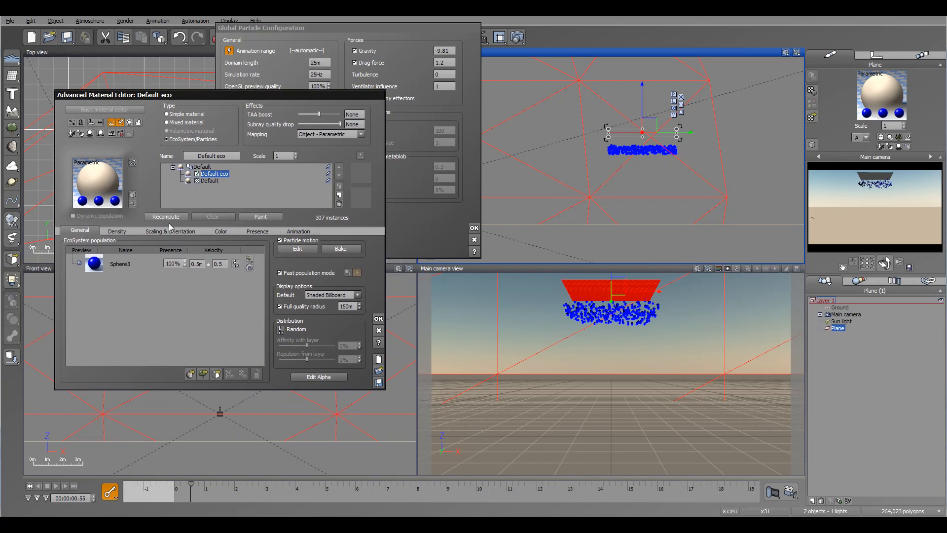
# - Set the Default eco material's emission flow to 1% and preview the emission from the start to about 0.92 seconds
pyautogui.click(117, 231)
pyautogui.click(169, 250)
pyautogui.click(170, 251)
pyautogui.doubleClick(179, 251)
pyautogui.write('1')
pyautogui.press('Return')
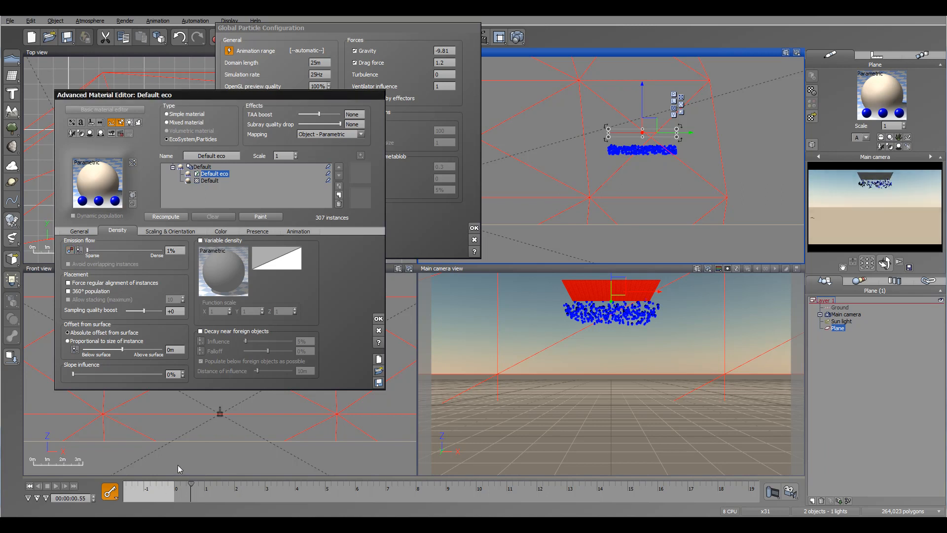
pyautogui.click(30, 486)
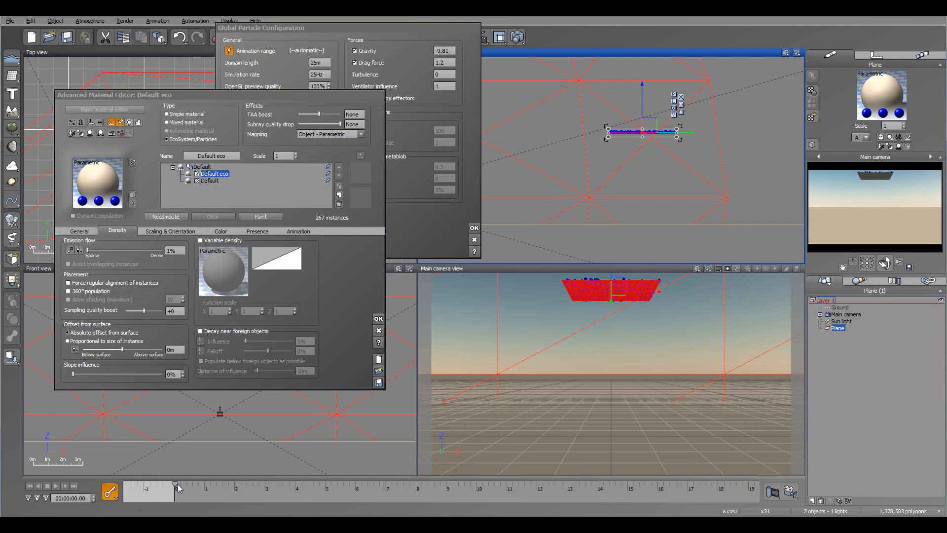
pyautogui.moveTo(174, 484); pyautogui.dragTo(202, 484)
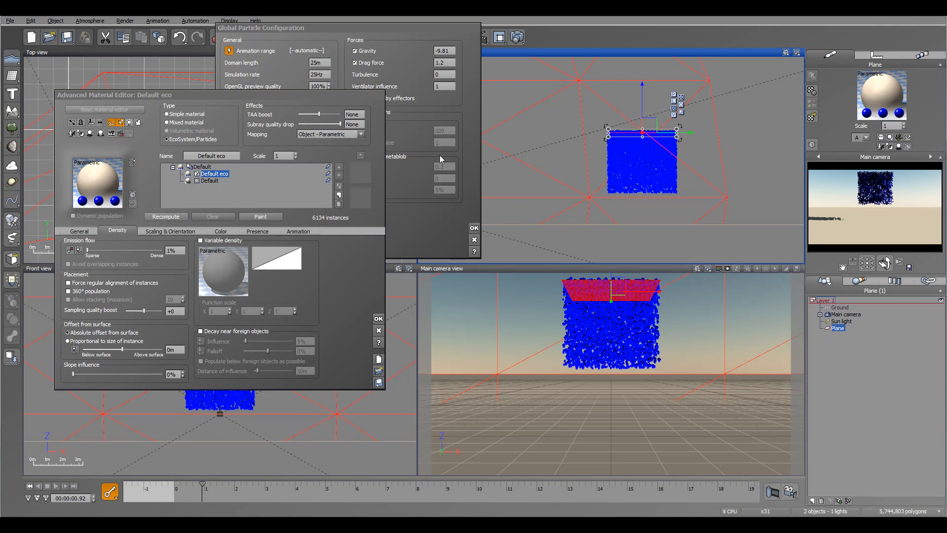
# - Set the particle simulation rate to 5Hz and preview the emission from the start to about 1.34 seconds
pyautogui.click(395, 29)
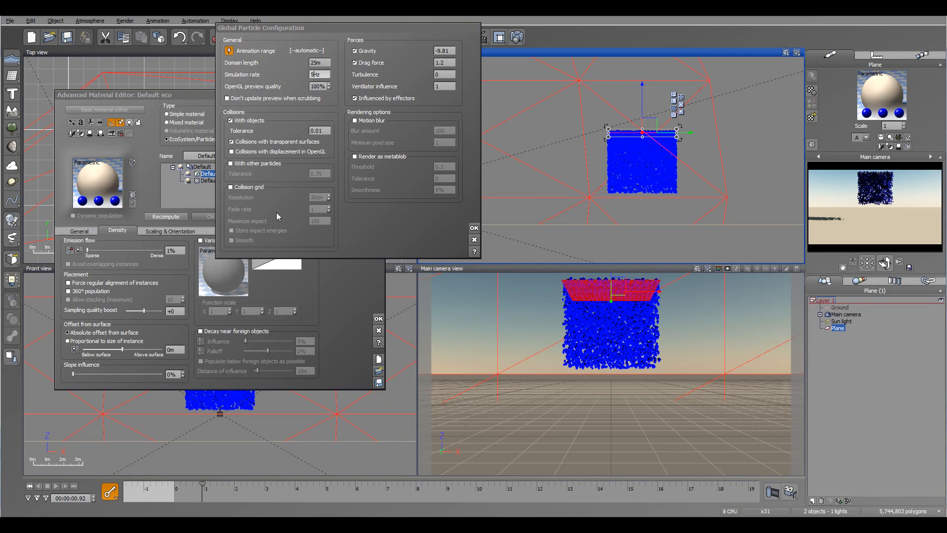
pyautogui.click(34, 486)
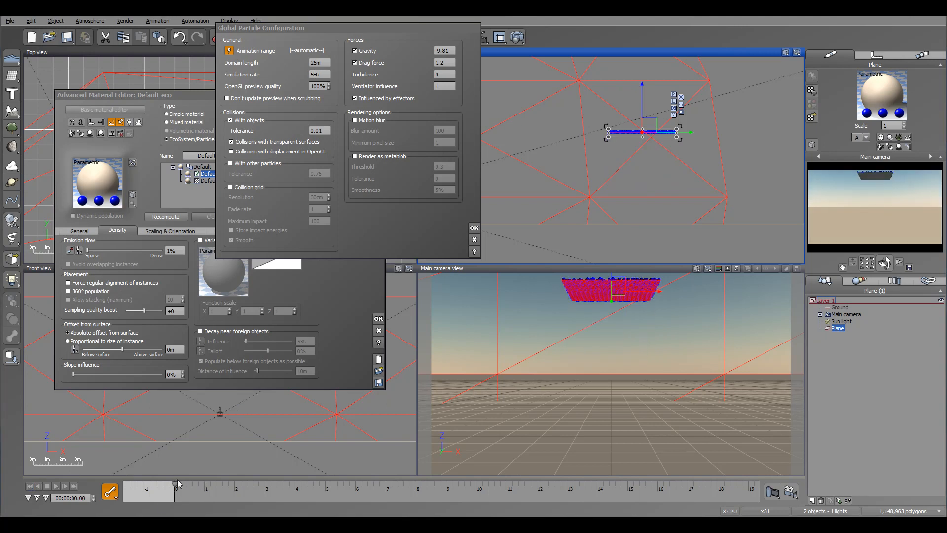
pyautogui.moveTo(176, 483); pyautogui.dragTo(203, 483)
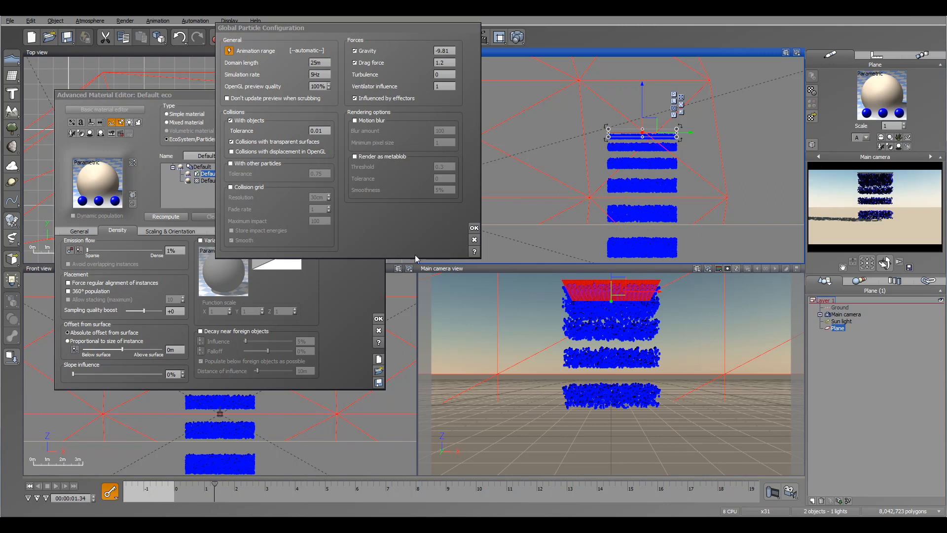
# - Open the simulation rate value for editing in the global particle configuration
pyautogui.doubleClick(320, 74)
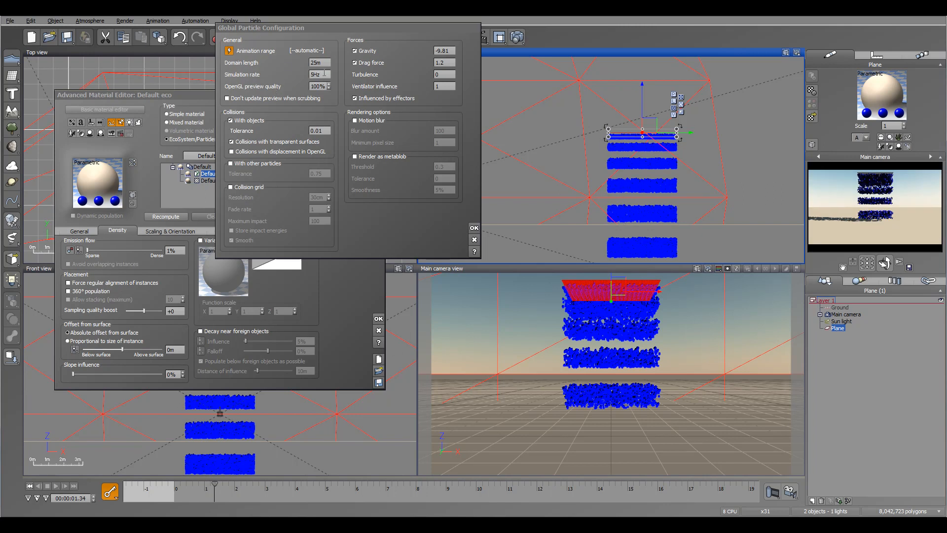